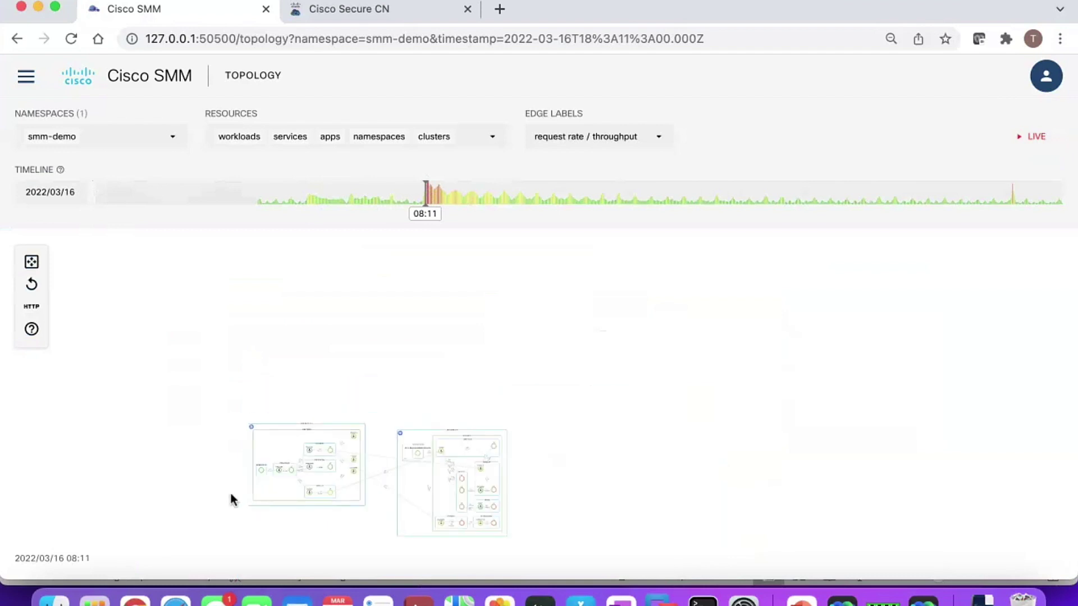
# Step: Inspect the smm-demo topology recorded at 08:11 on the timeline and return to the live view
pyautogui.scroll(5, 231, 490)
pyautogui.moveTo(695, 320); pyautogui.dragTo(298, 277)
pyautogui.scroll(2, 489, 298)
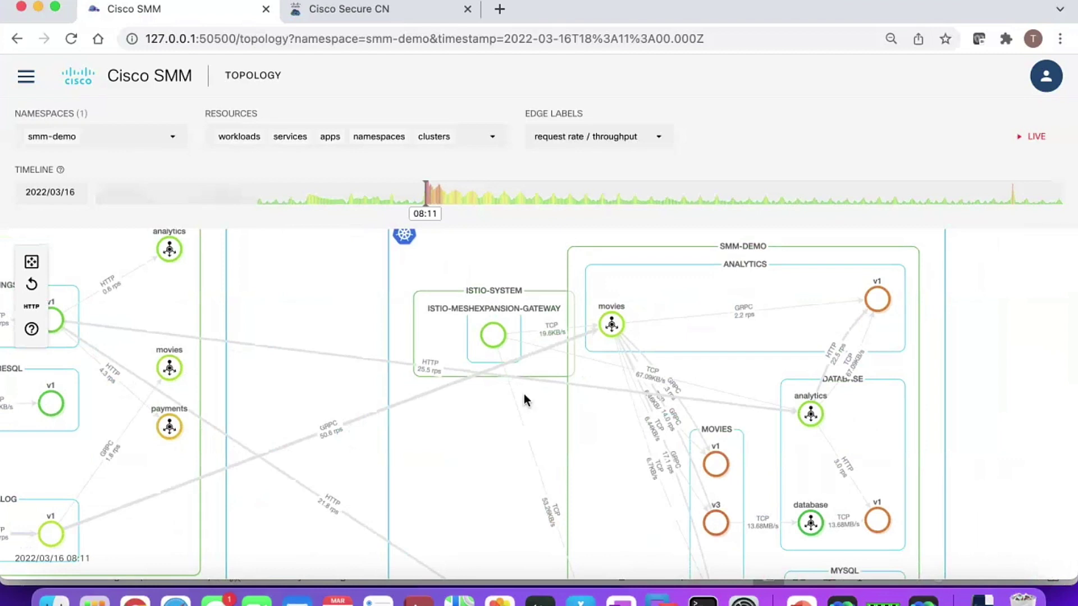
pyautogui.click(1035, 148)
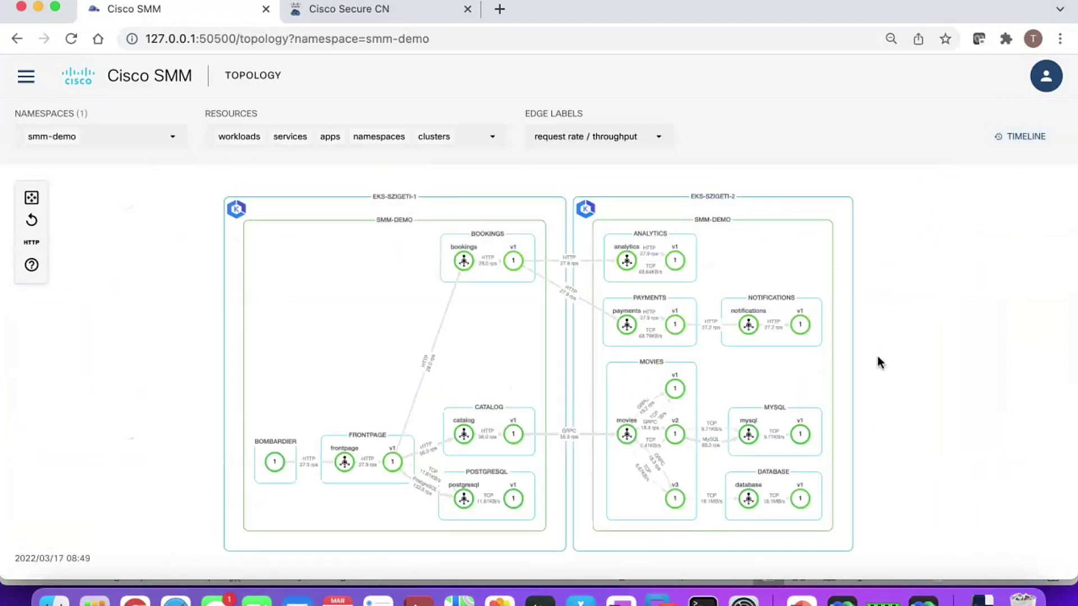
# Step: Open the traffic management settings of the movies service in the live smm-demo topology
pyautogui.scroll(5, 877, 356)
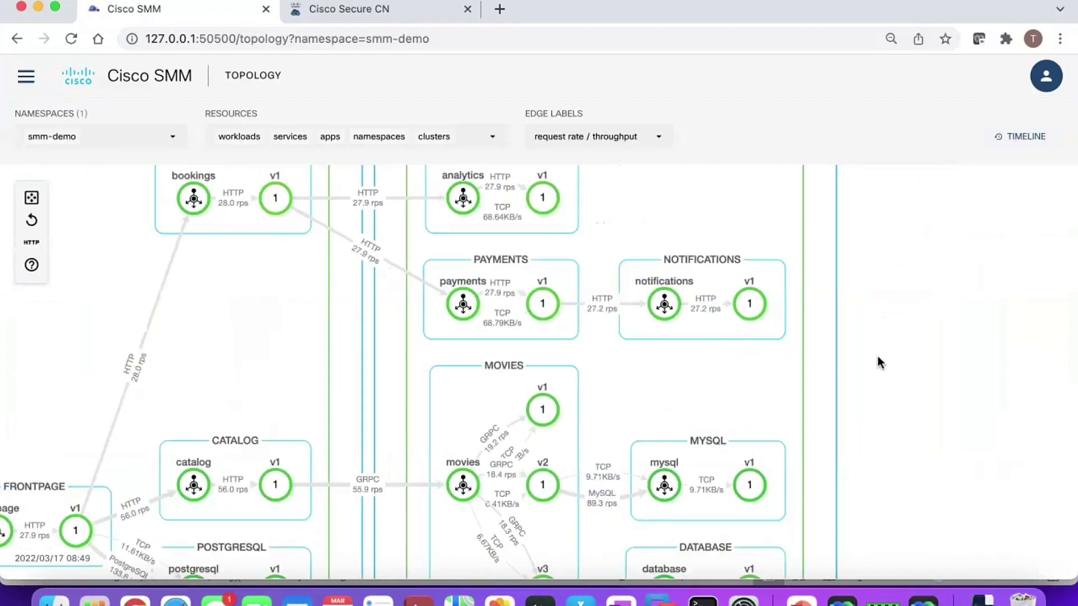
pyautogui.moveTo(863, 397); pyautogui.dragTo(735, 290)
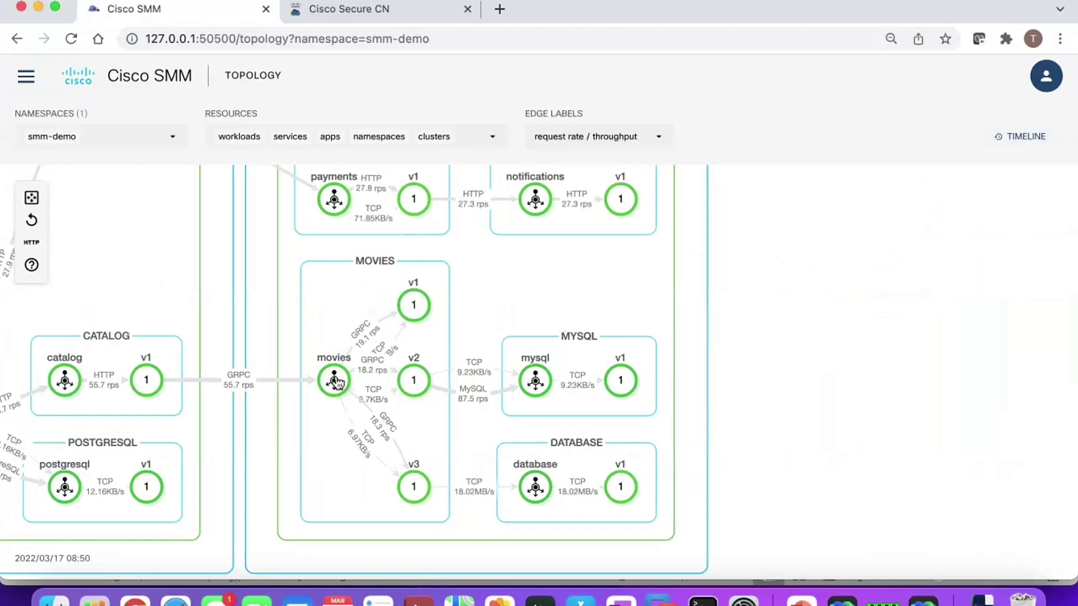
pyautogui.click(335, 381)
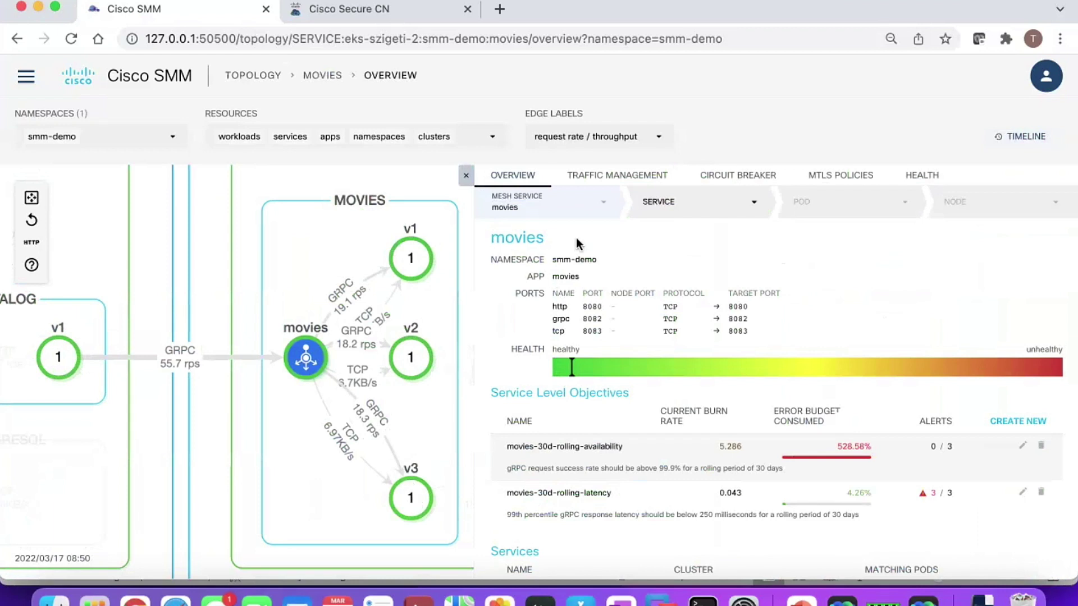
pyautogui.click(613, 179)
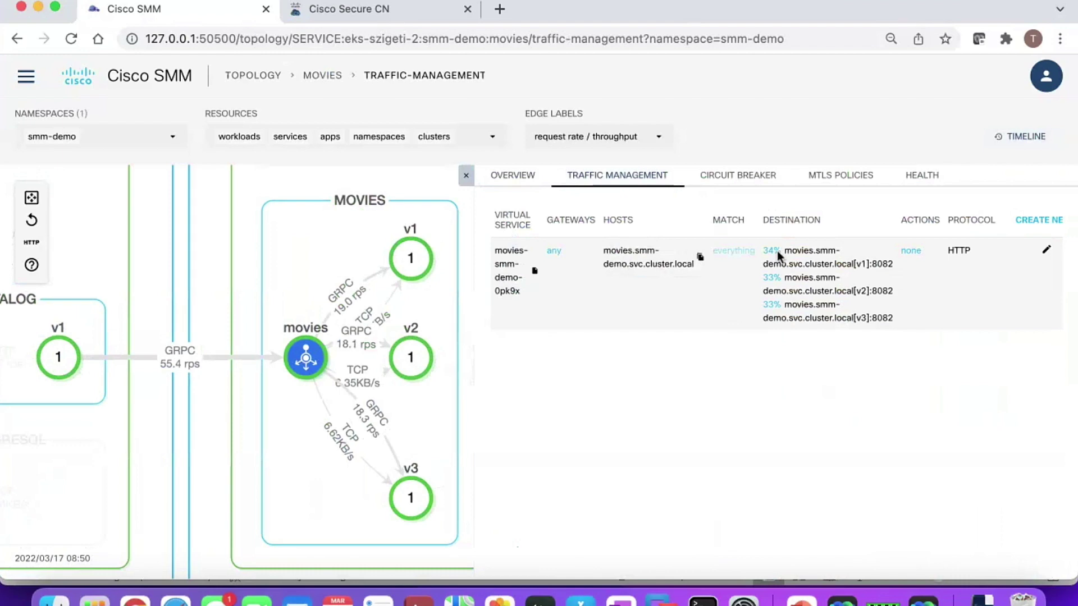
# Step: Set the movies route's traffic weights to 60 for v1, 30 for v2 and 10 for v3, and apply the route
pyautogui.click(1046, 251)
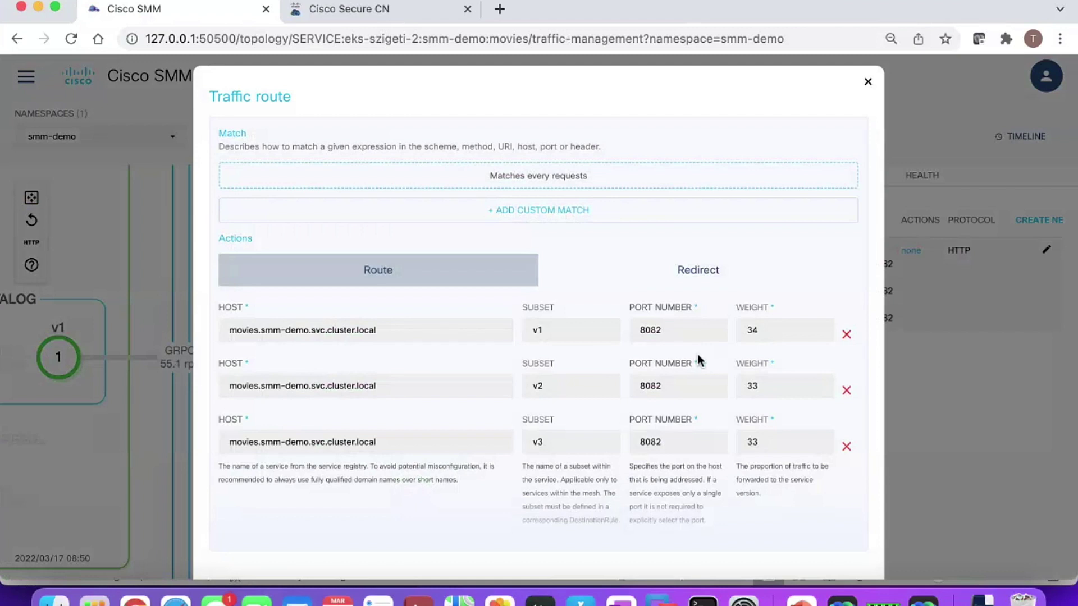
pyautogui.click(751, 336)
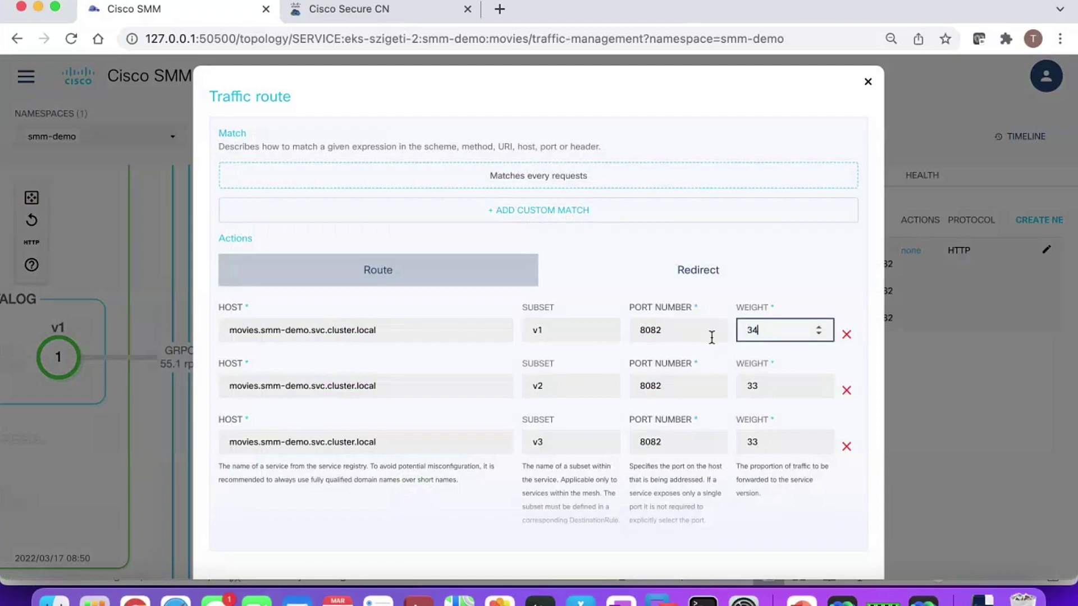
pyautogui.doubleClick(753, 330)
pyautogui.click(770, 386)
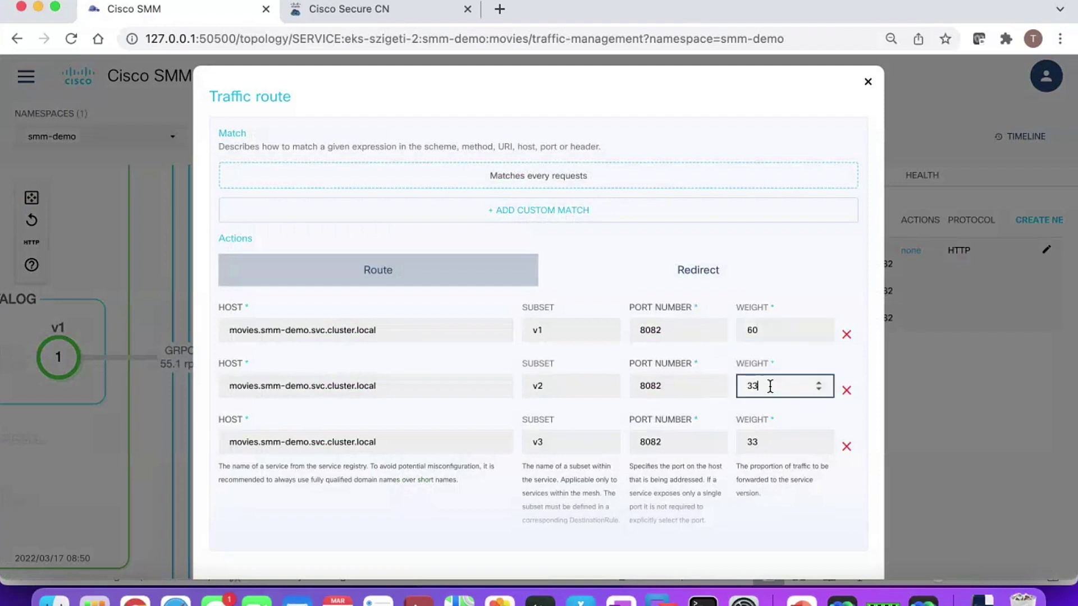
pyautogui.write('30')
pyautogui.click(771, 440)
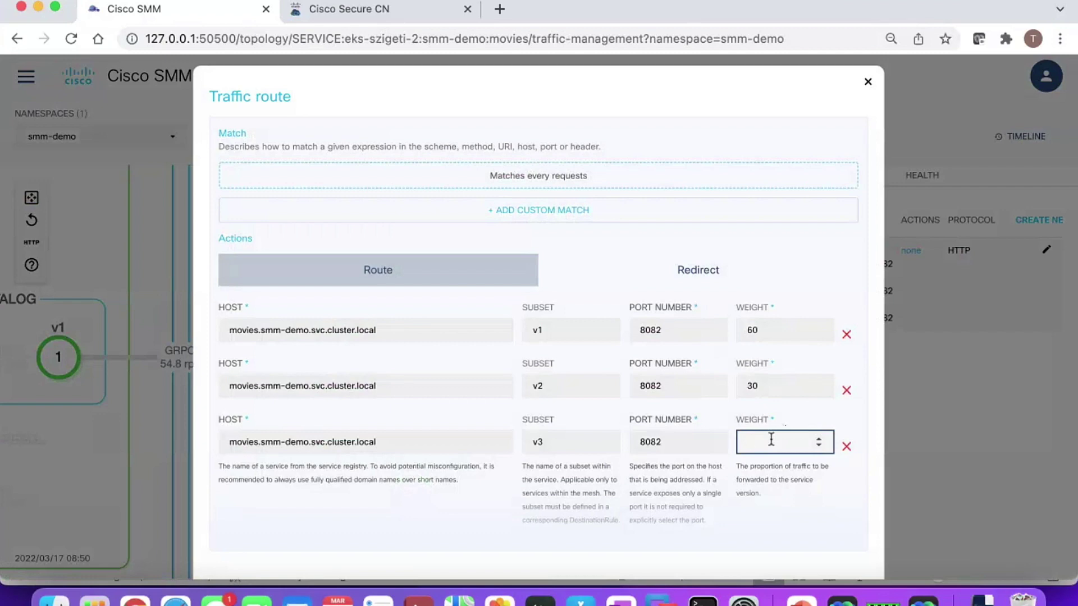
pyautogui.scroll(-4, 849, 521)
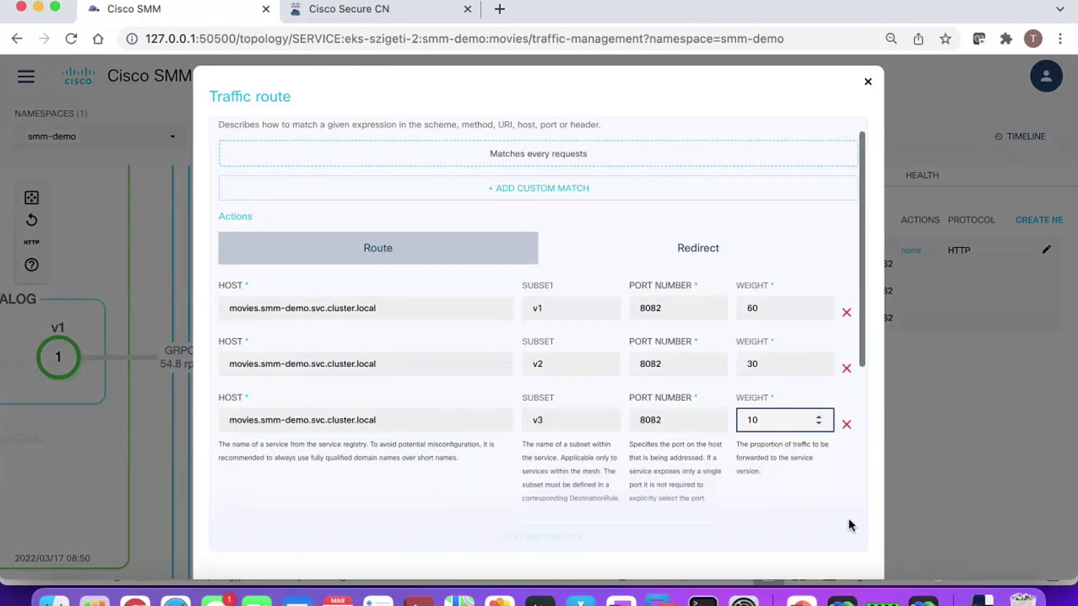
pyautogui.scroll(-5, 851, 526)
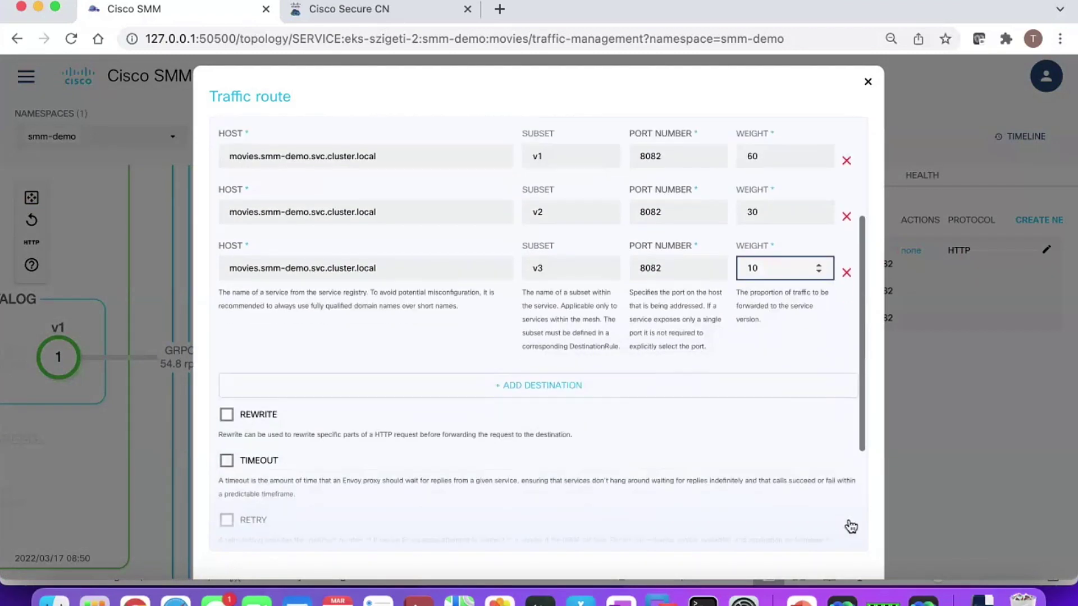
pyautogui.scroll(4, 851, 525)
pyautogui.scroll(2, 850, 524)
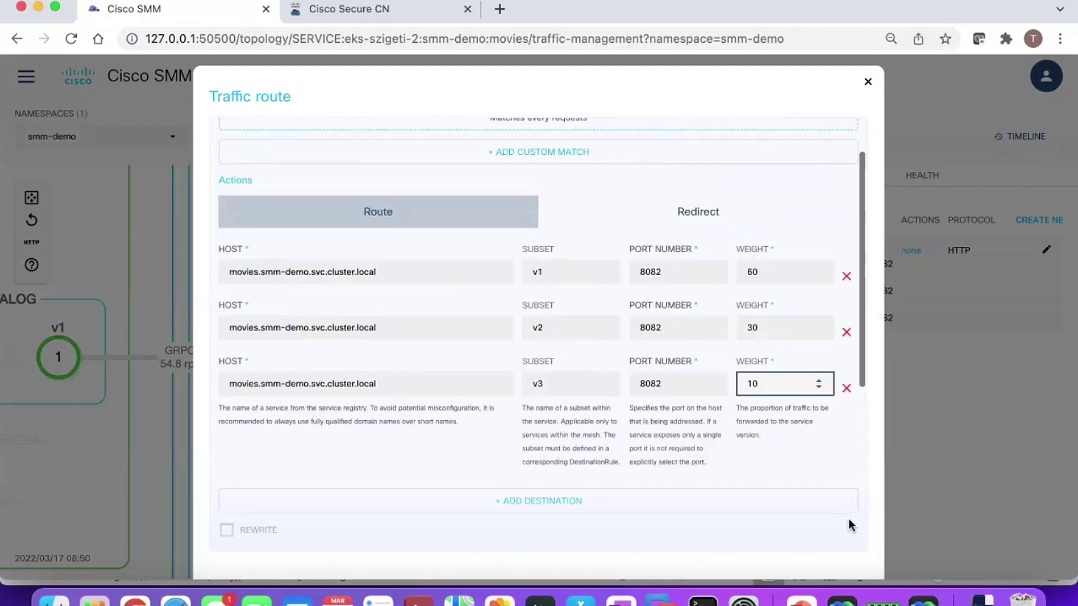
pyautogui.scroll(-3, 850, 525)
pyautogui.scroll(-8, 848, 519)
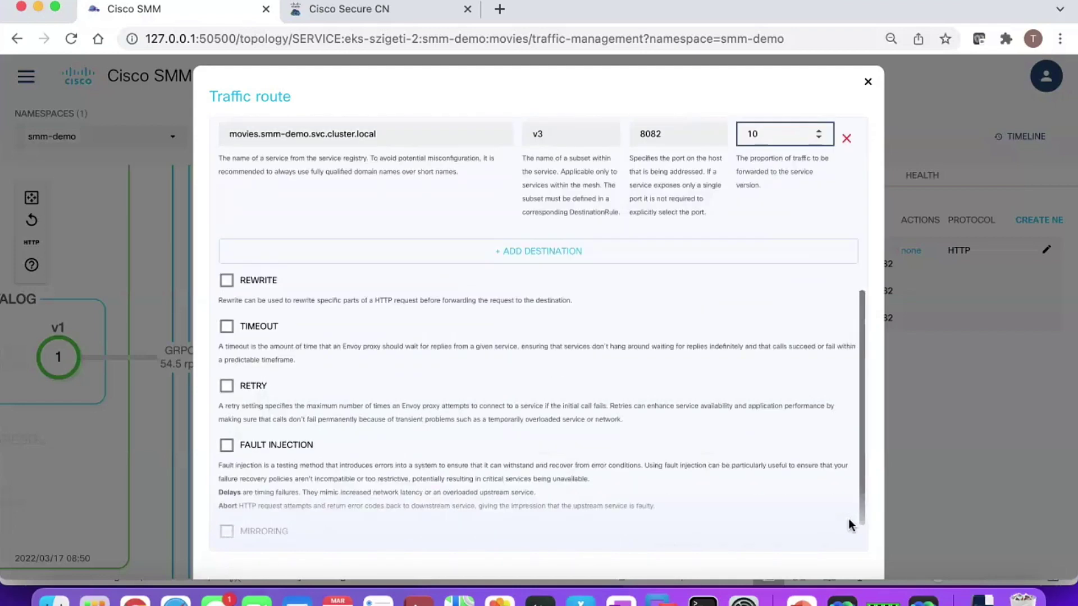
pyautogui.click(833, 536)
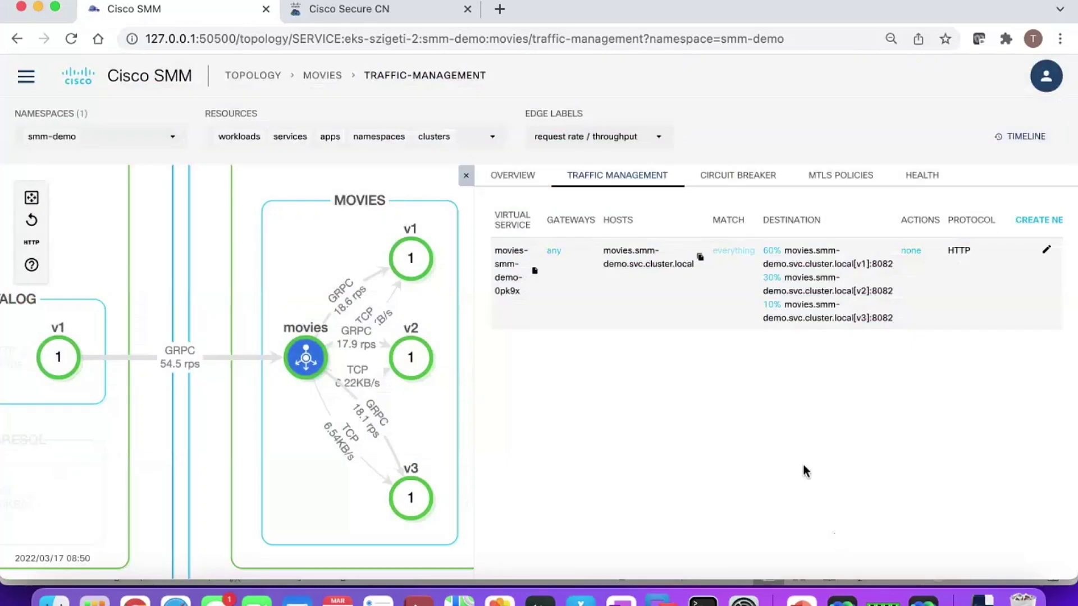
# Step: Review the route destinations and weights in the YAML definition of the movies virtual service and close it
pyautogui.click(535, 273)
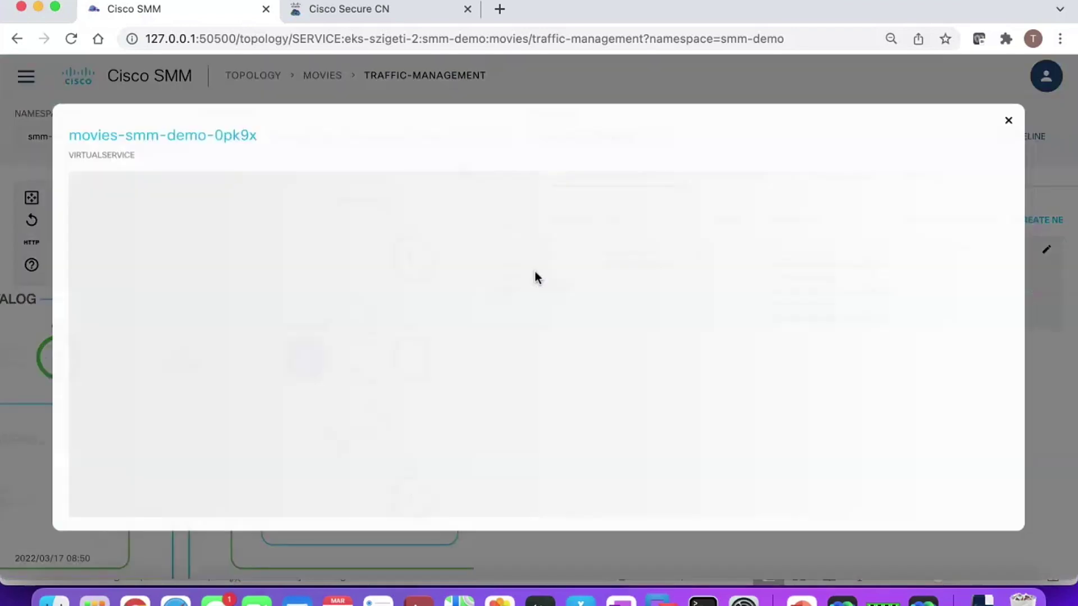
pyautogui.scroll(-10, 535, 272)
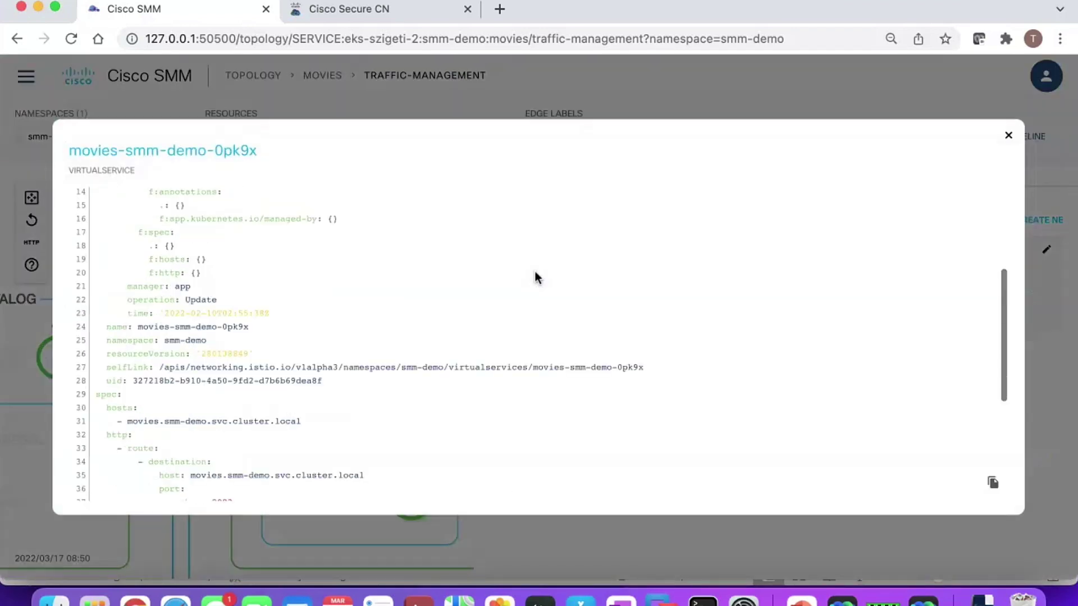
pyautogui.scroll(-1, 536, 276)
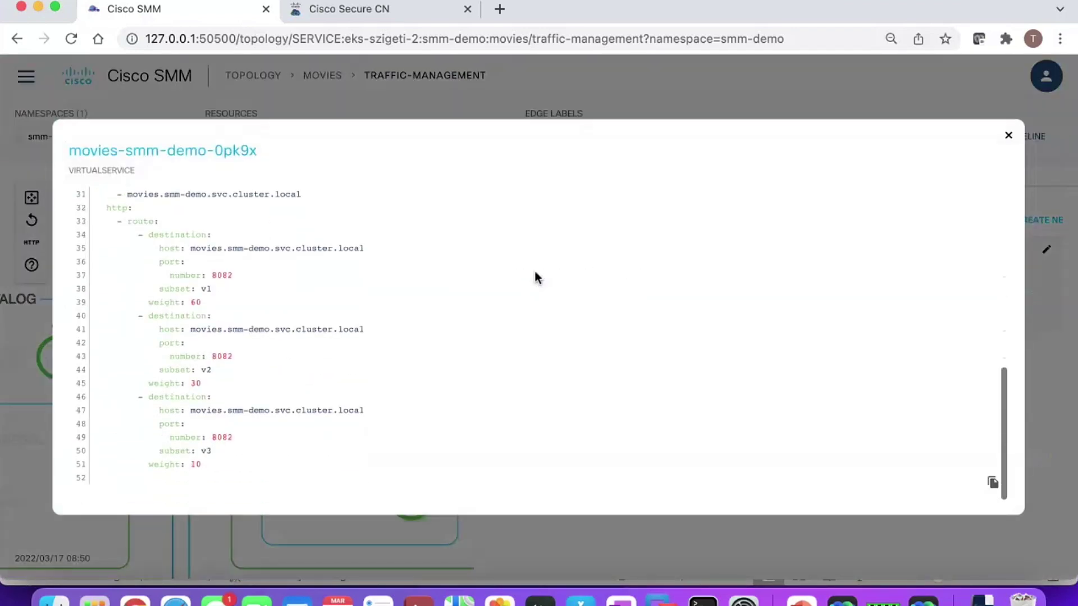
pyautogui.click(1008, 136)
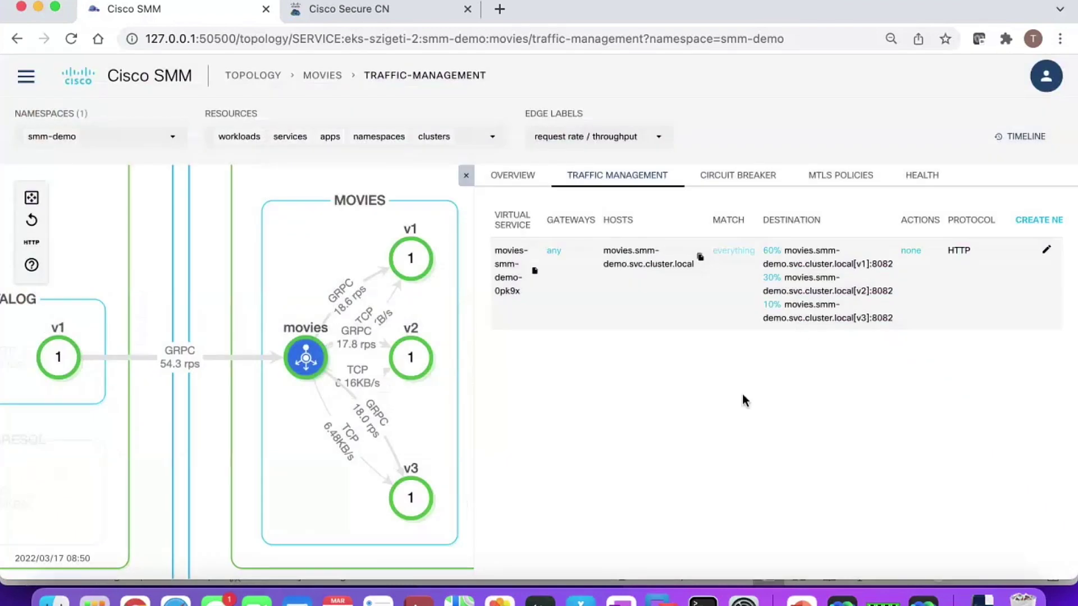
# Step: Review the TCP, HTTP and outlier detection settings of the movies service's circuit breaker without changing them
pyautogui.click(740, 176)
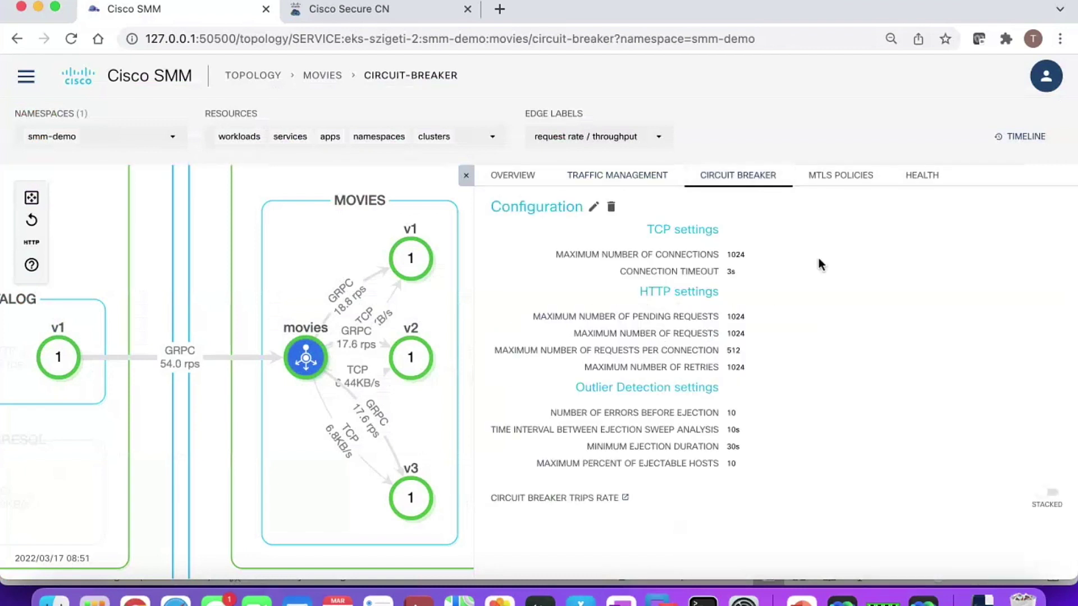
pyautogui.click(594, 209)
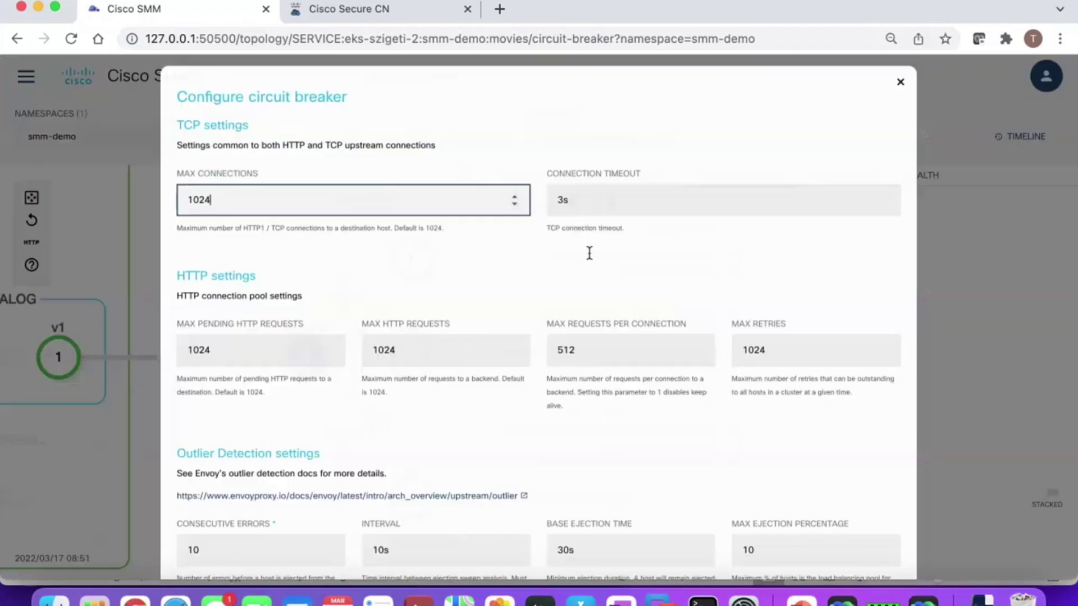
pyautogui.scroll(-3, 544, 405)
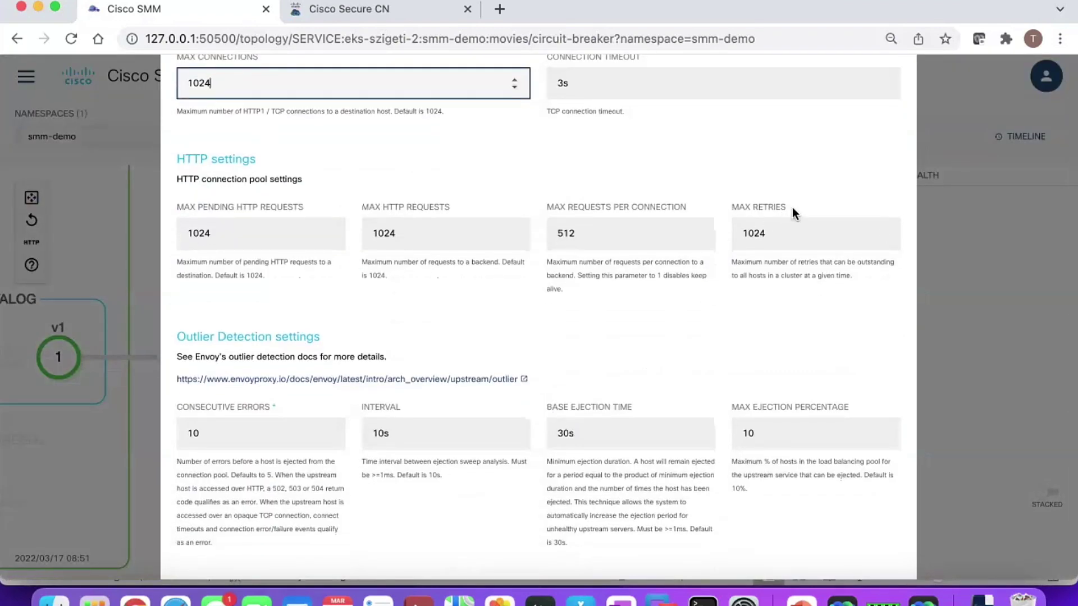
pyautogui.moveTo(793, 207); pyautogui.dragTo(759, 206)
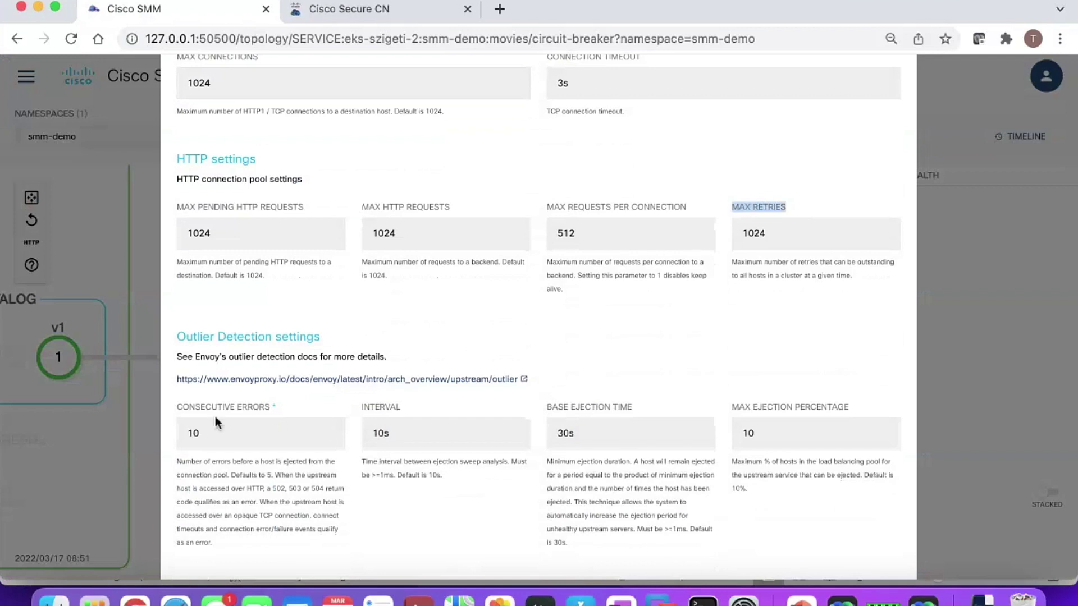
pyautogui.scroll(-2, 306, 448)
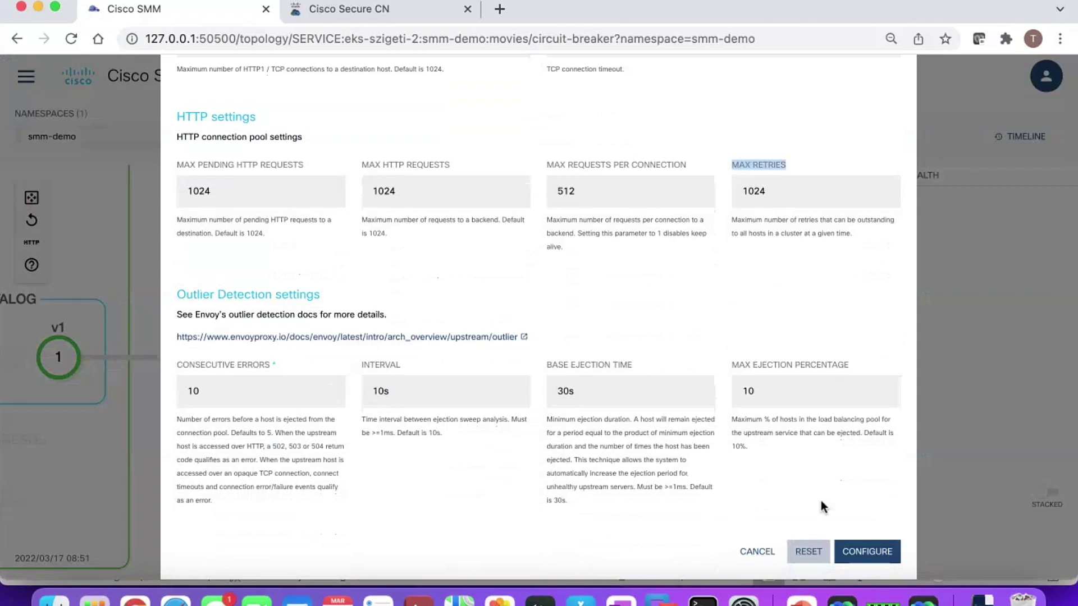
pyautogui.click(765, 551)
# Step: Show the MTLS policies of the movies service and read the explanations of the Strict and Permissive modes
pyautogui.click(841, 176)
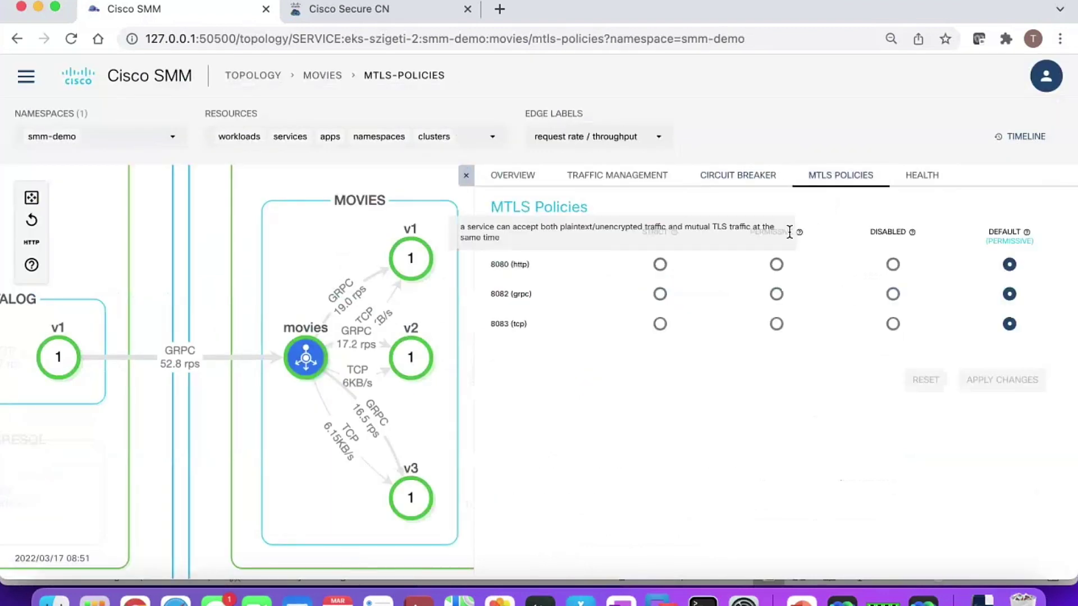
pyautogui.moveTo(673, 233)
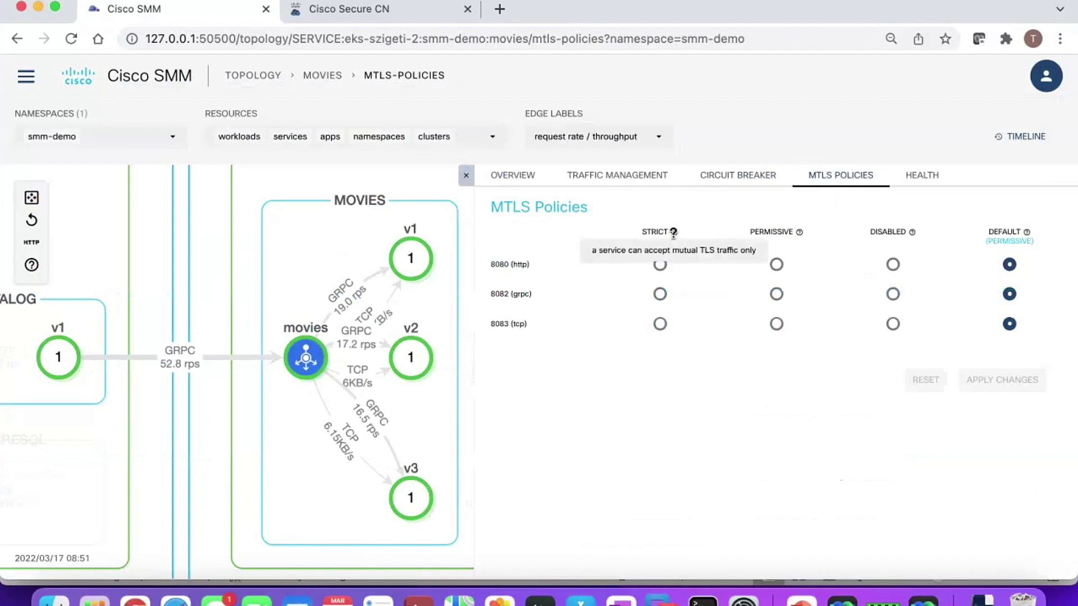
pyautogui.moveTo(797, 234)
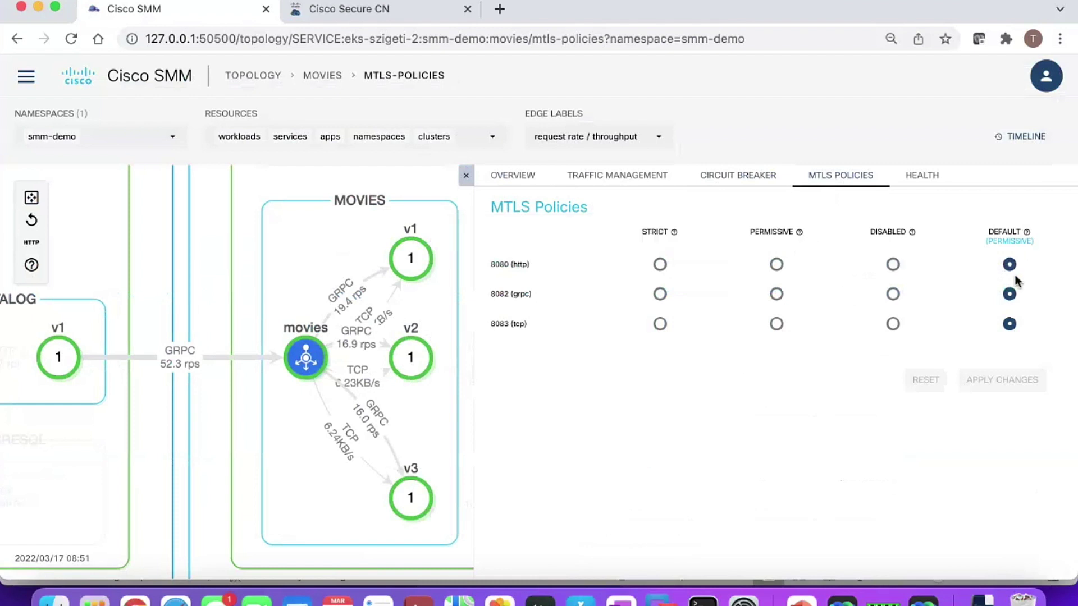
# Step: Stream live requests for the smm-demo namespace in Traffic Tap and pause the stream
pyautogui.click(33, 75)
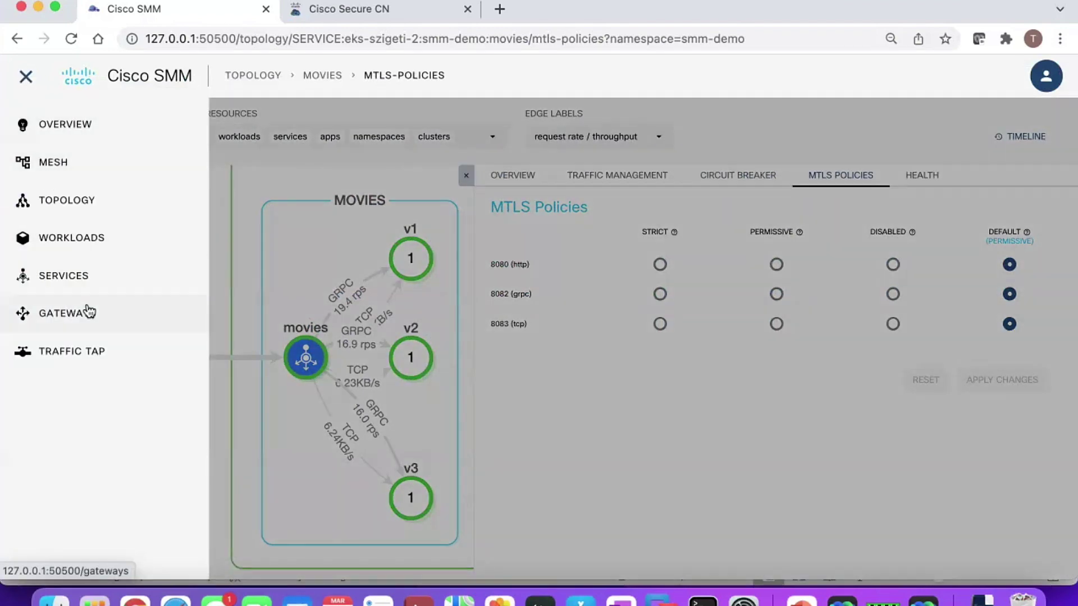
pyautogui.click(87, 353)
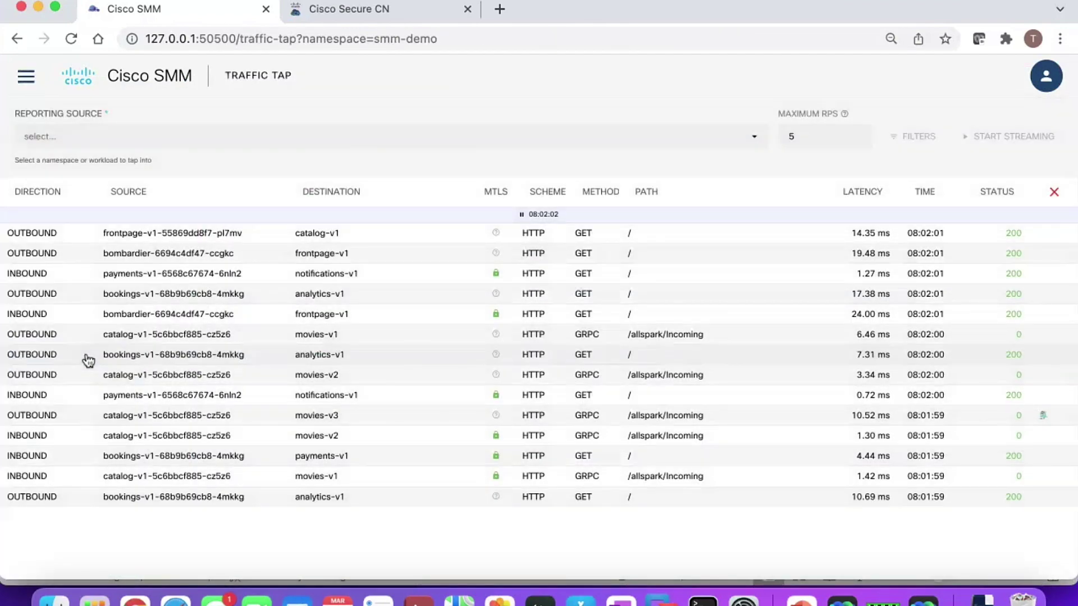
pyautogui.click(756, 145)
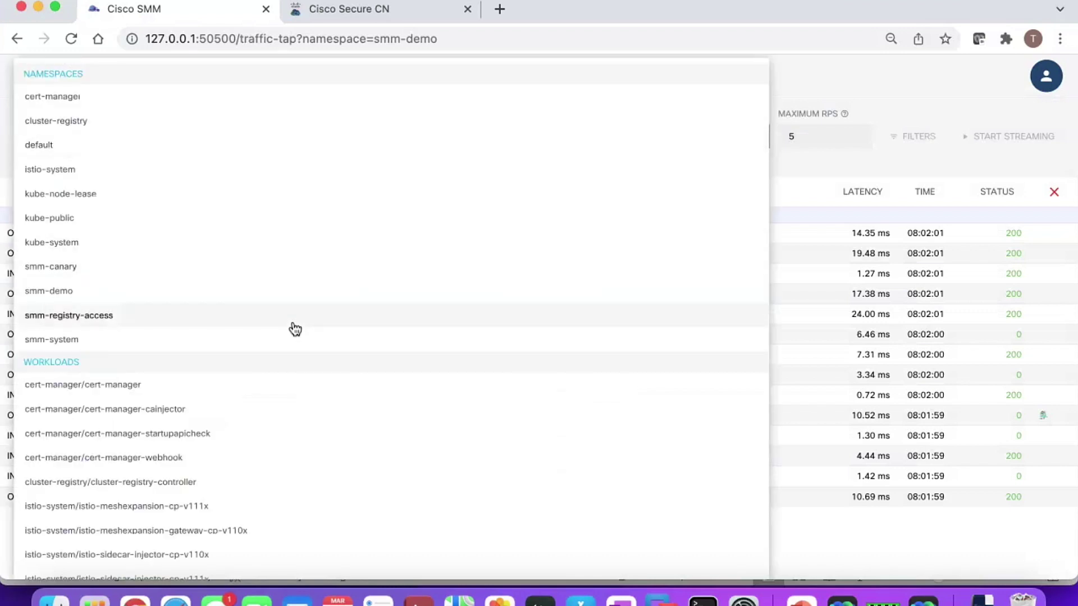
pyautogui.click(292, 293)
pyautogui.click(998, 144)
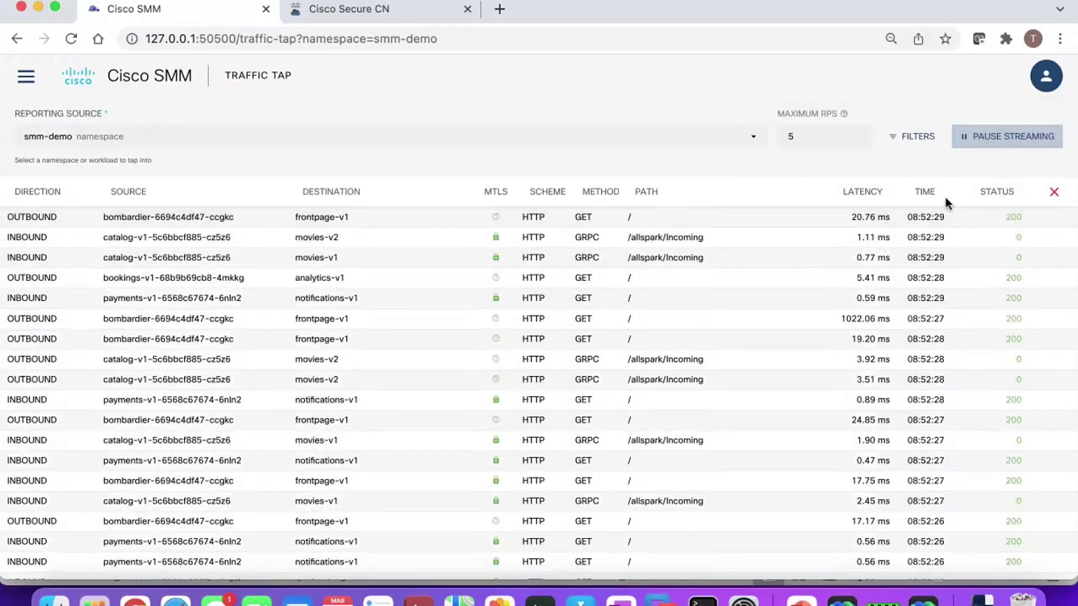
pyautogui.click(988, 144)
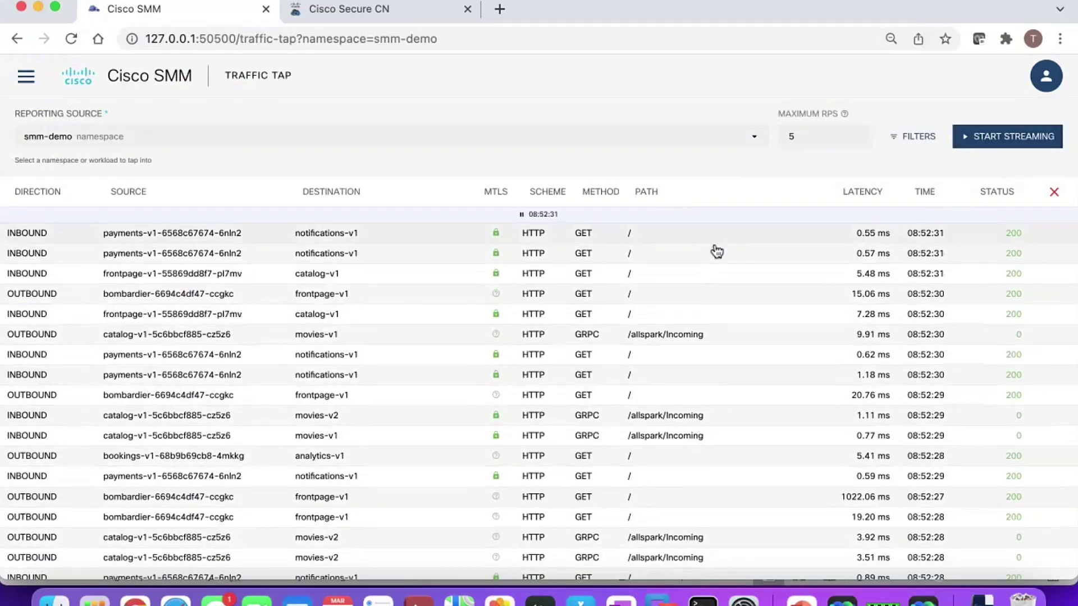
# Step: Switch to PowerPoint and present the "Traditional Approach to Application Security" slide through its first animation
pyautogui.click(801, 598)
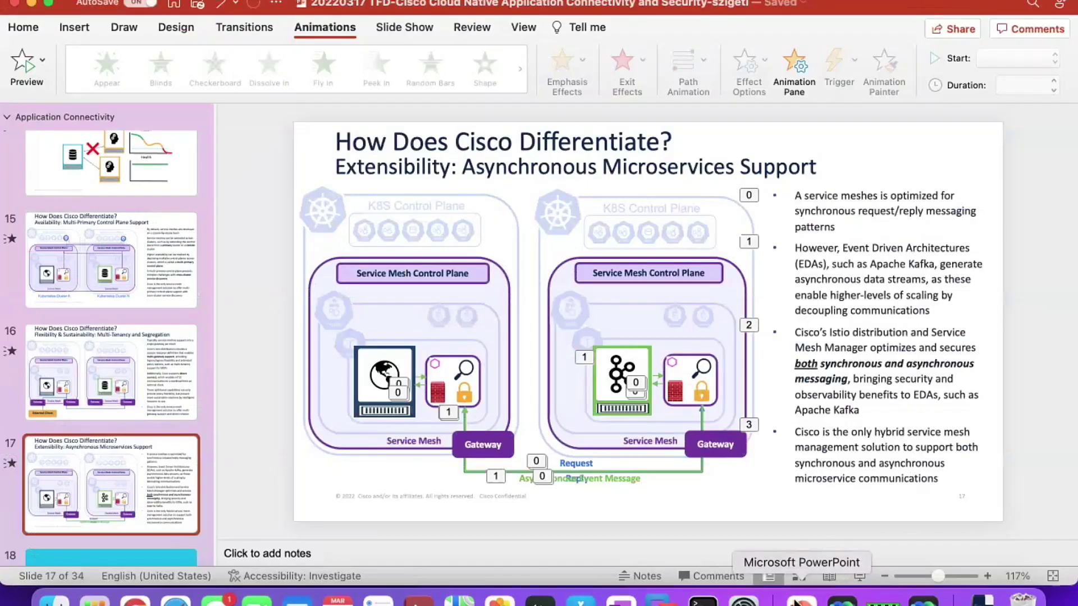
pyautogui.scroll(-3, 139, 455)
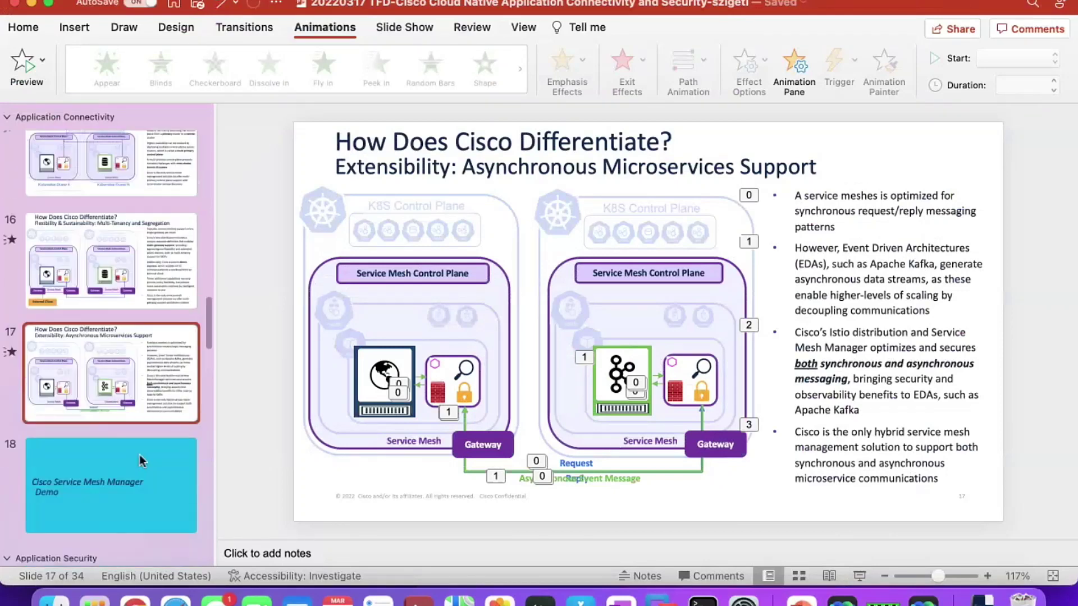
pyautogui.click(135, 454)
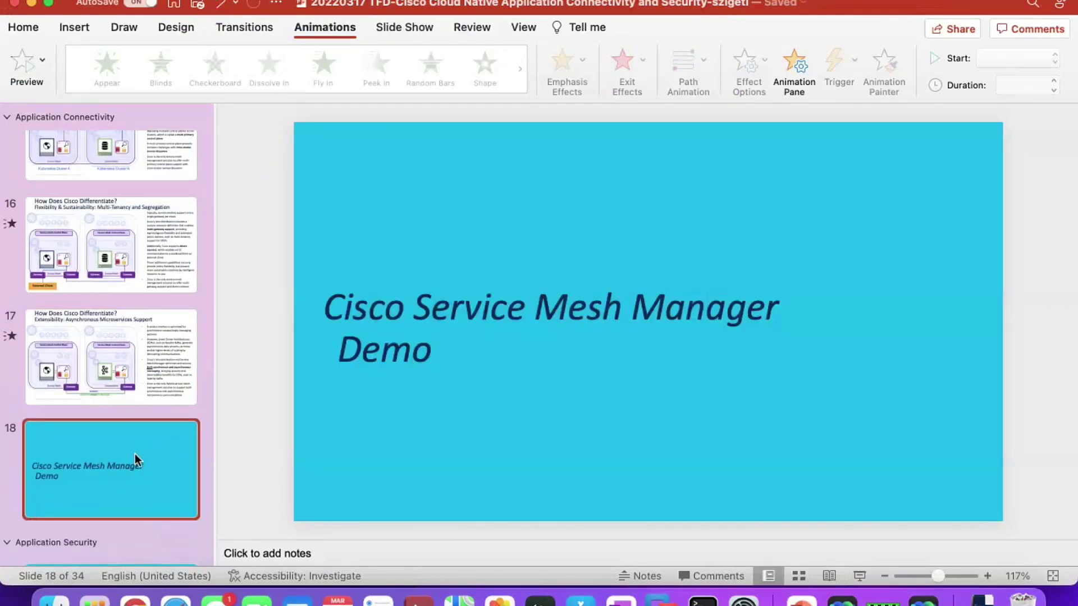
pyautogui.scroll(-5, 135, 454)
pyautogui.click(116, 351)
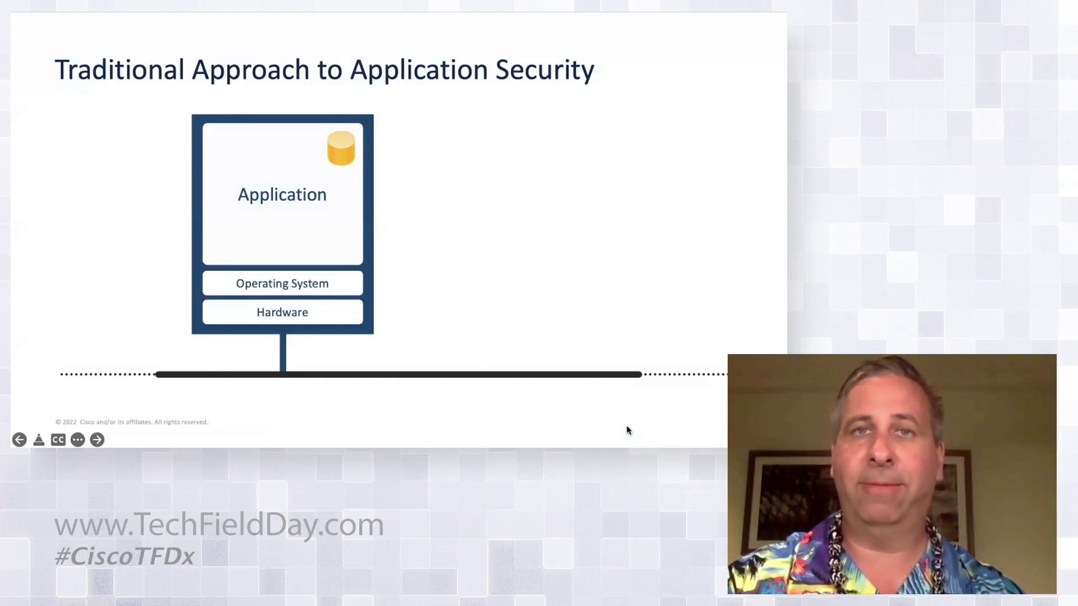
pyautogui.press('Right')
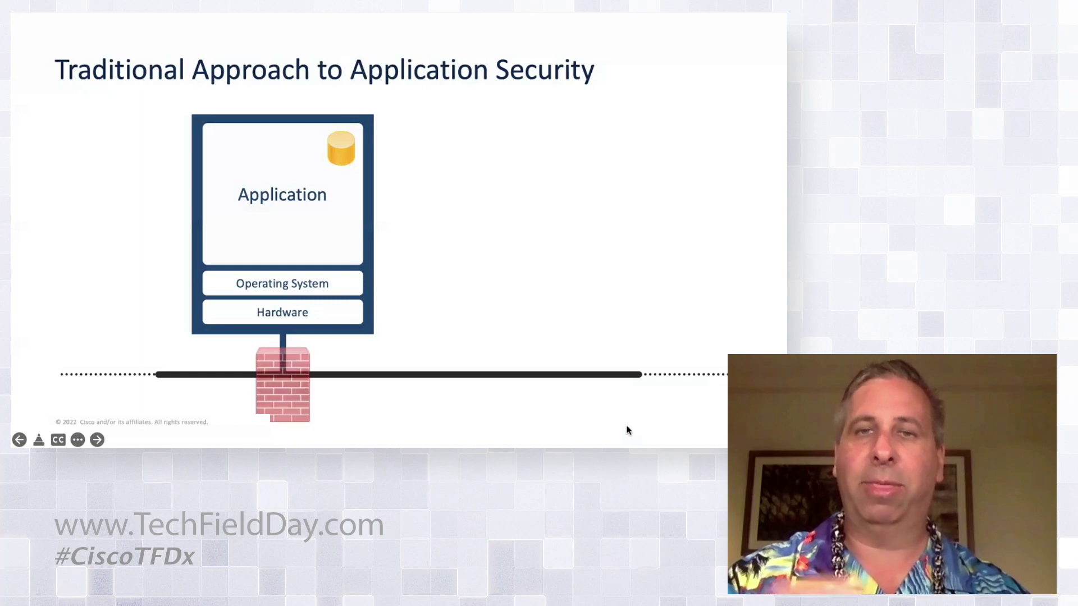